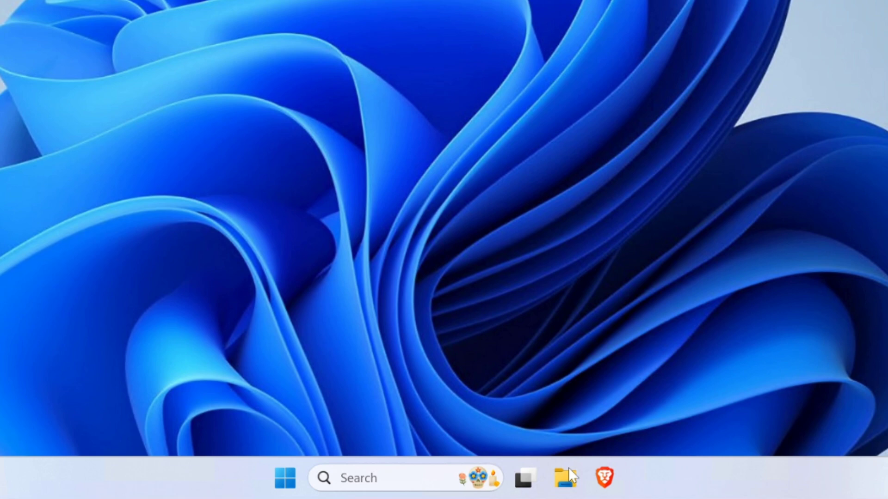
Locate the Rec0000127 MP3 in File Explorer's Downloads folder, then minimize the window
{"action": "left_click", "coordinate": [569, 471]}
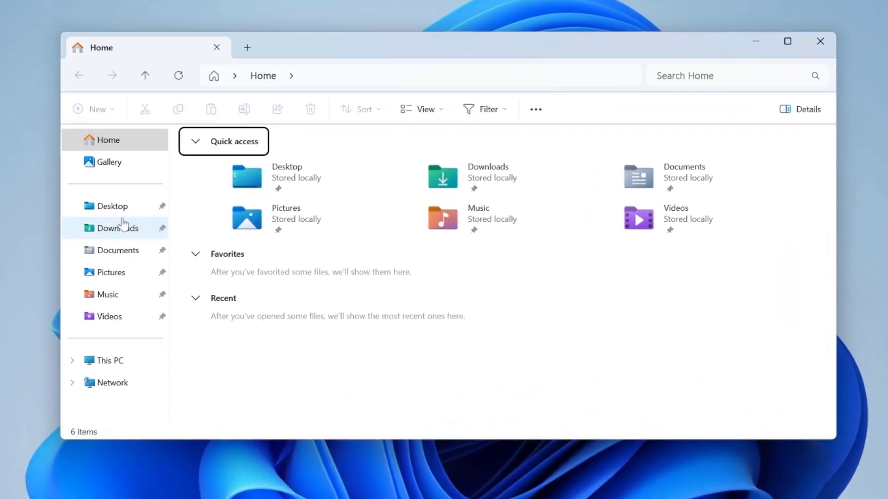
{"action": "left_click", "coordinate": [124, 226]}
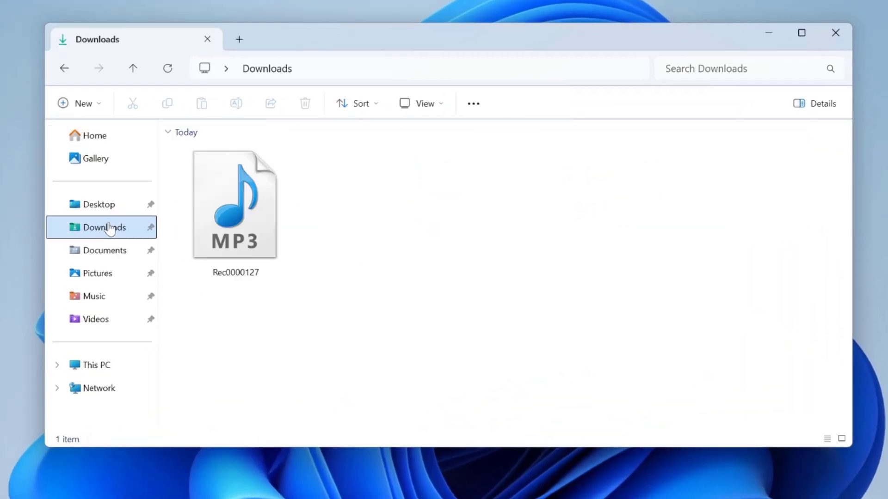
{"action": "left_click", "coordinate": [203, 226]}
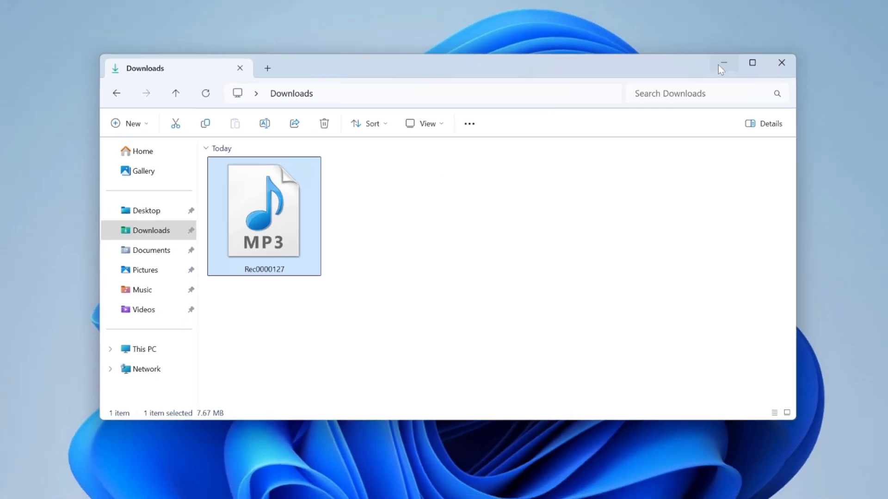
{"action": "left_click", "coordinate": [769, 33]}
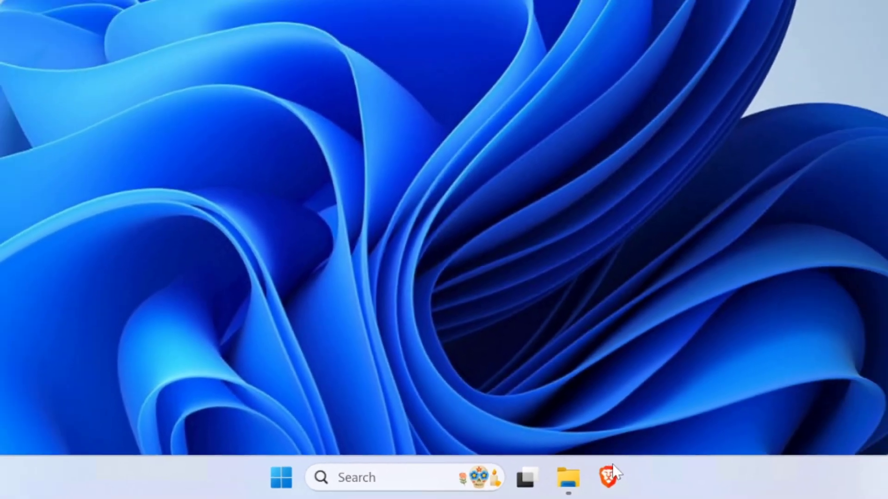
Load the converter.app/mp3-to-srt/ page in Brave
{"action": "left_click", "coordinate": [614, 473]}
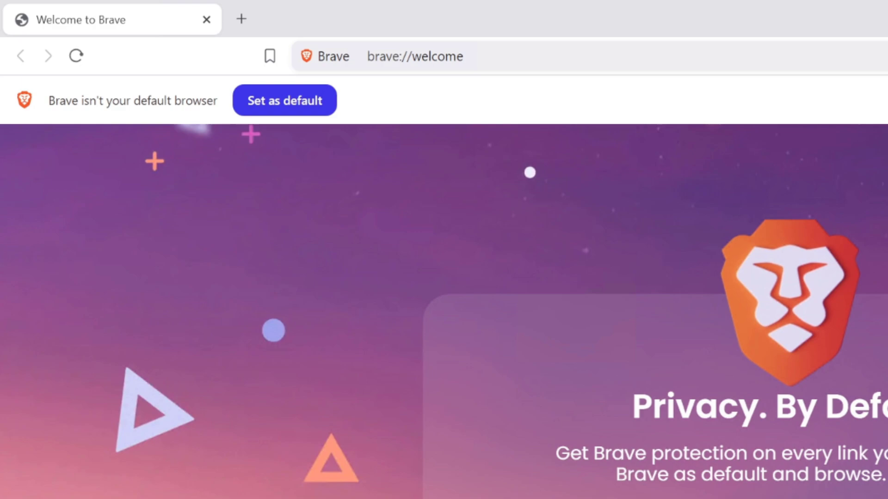
{"action": "right_click", "coordinate": [543, 61]}
{"action": "left_click", "coordinate": [627, 250]}
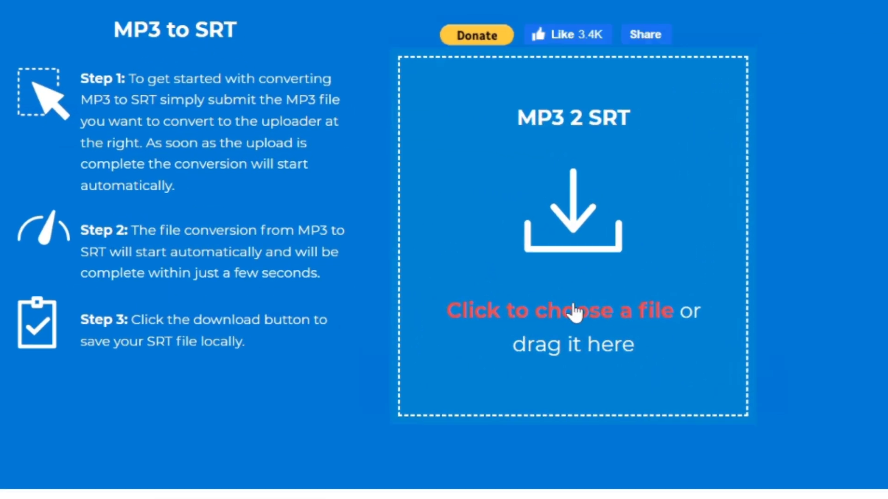
Upload Downloads > Rec0000127 to the converter for SRT conversion
{"action": "left_click", "coordinate": [519, 314]}
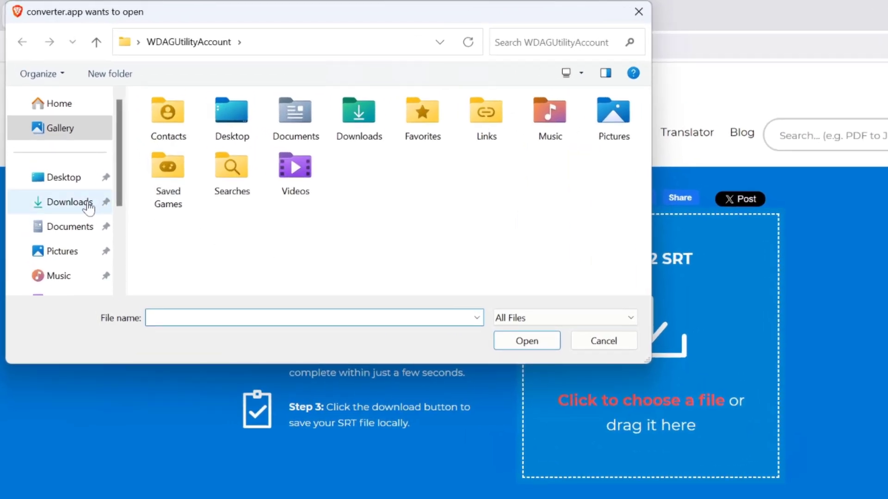
{"action": "left_click", "coordinate": [87, 203]}
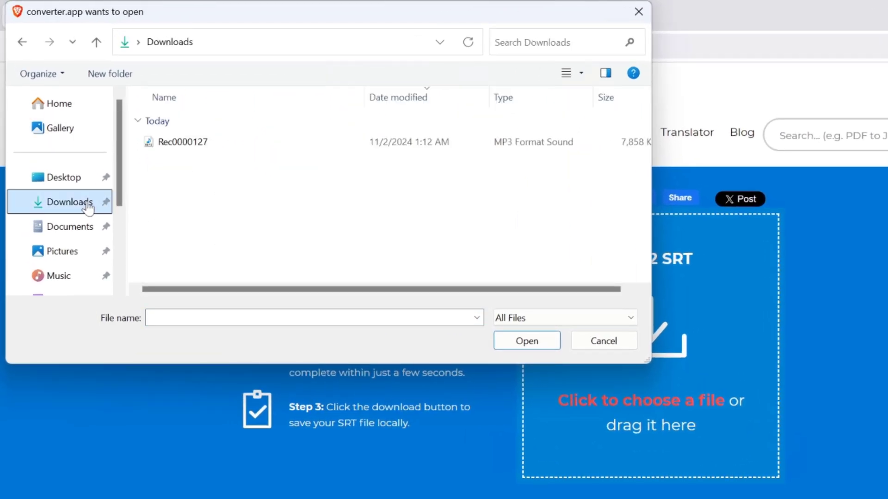
{"action": "left_click", "coordinate": [163, 143]}
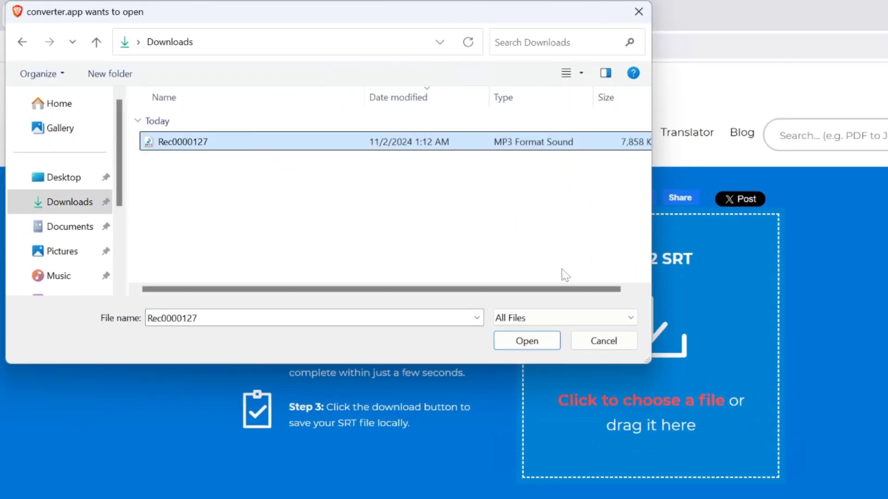
{"action": "left_click", "coordinate": [530, 341]}
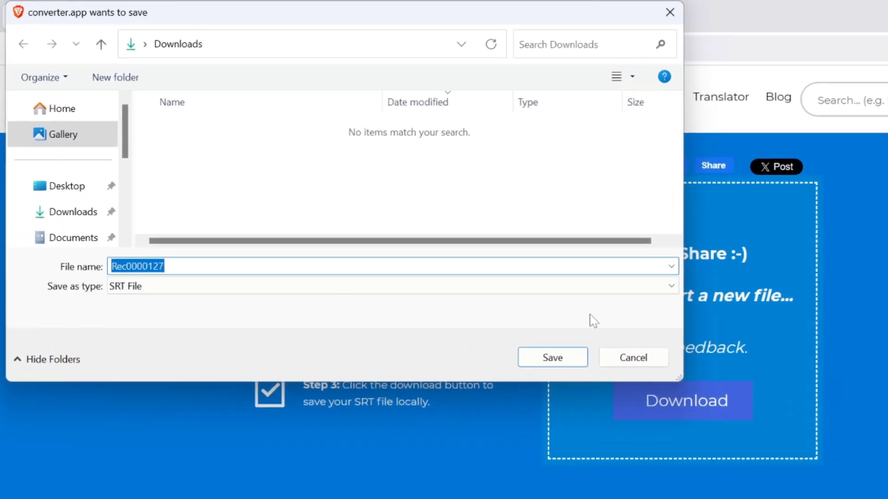
Save Rec0000127.srt to Downloads as an SRT File, then minimize the browser
{"action": "left_click", "coordinate": [670, 289]}
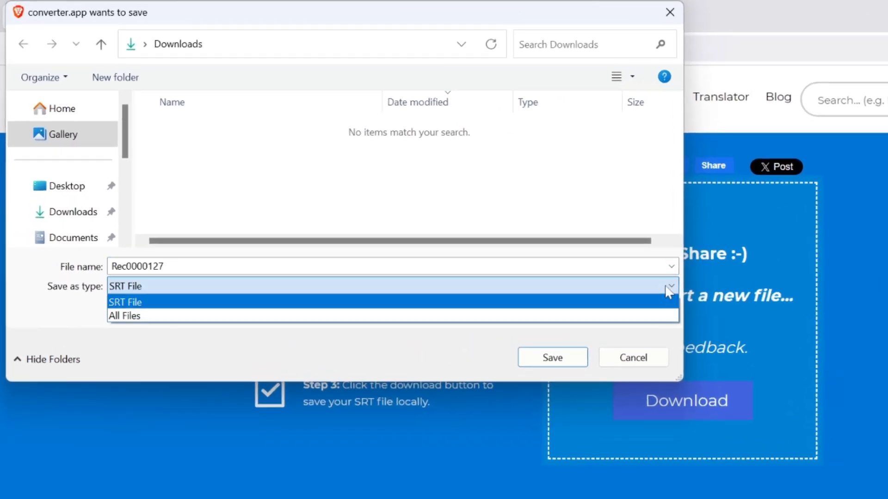
{"action": "left_click", "coordinate": [666, 289]}
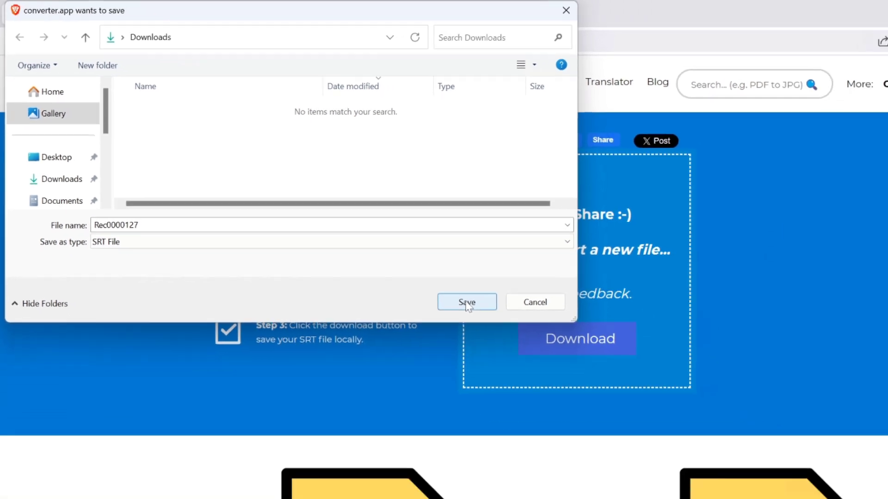
{"action": "left_click", "coordinate": [467, 302]}
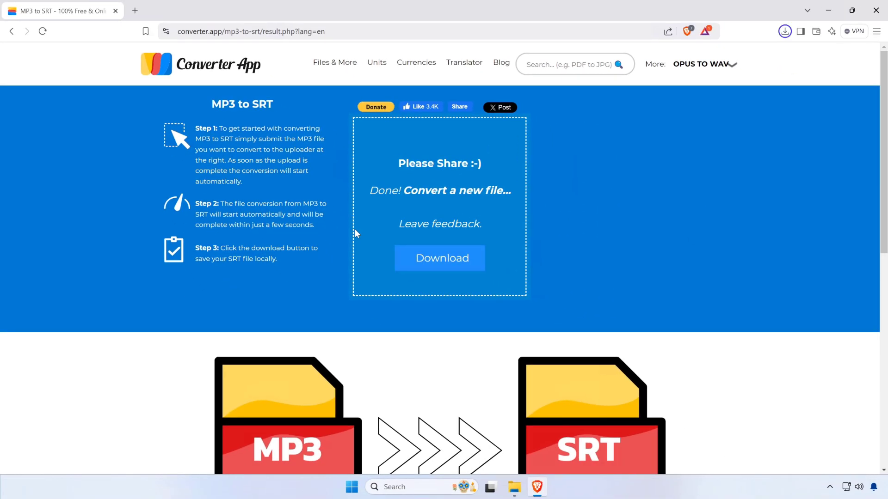
{"action": "mouse_move", "coordinate": [707, 72]}
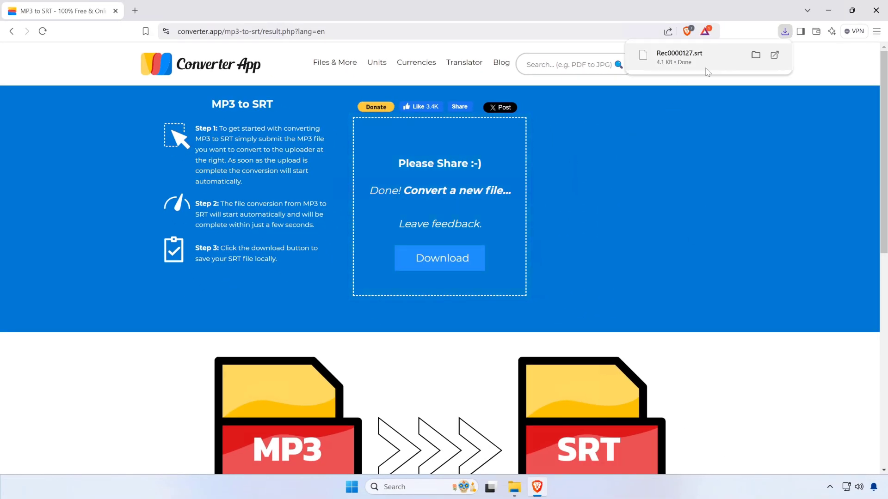
{"action": "left_click", "coordinate": [828, 11]}
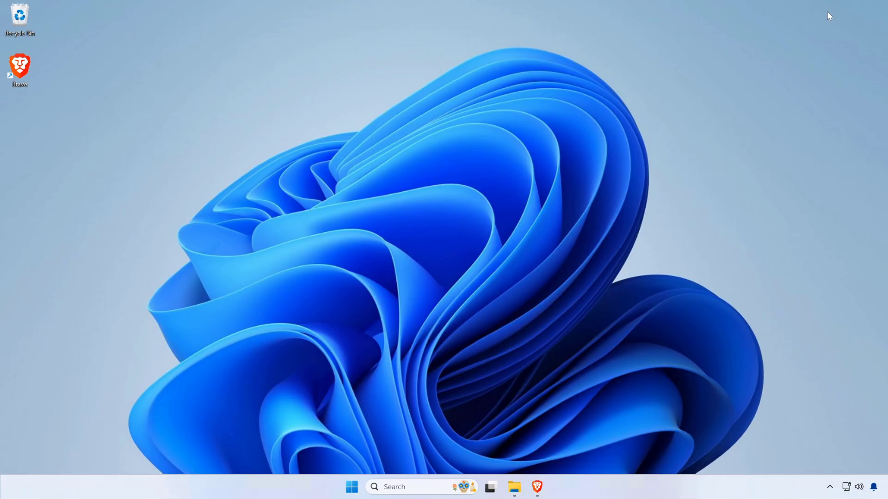
Open Rec0000127.srt from Downloads in Notepad just once via Open with
{"action": "left_click", "coordinate": [514, 486]}
{"action": "left_click", "coordinate": [395, 225]}
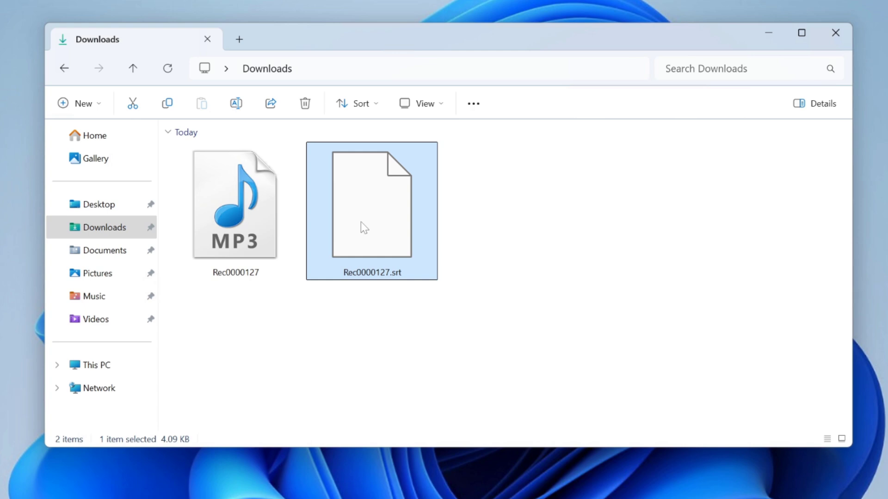
{"action": "right_click", "coordinate": [366, 196]}
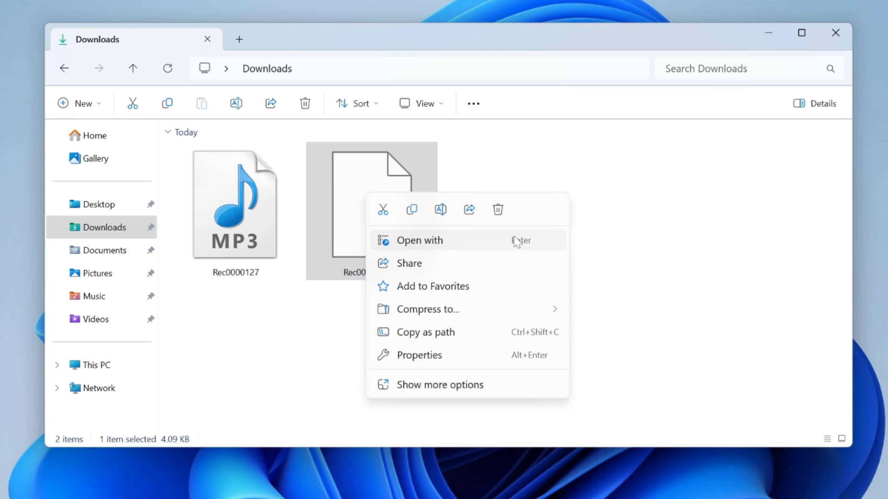
{"action": "left_click", "coordinate": [448, 384]}
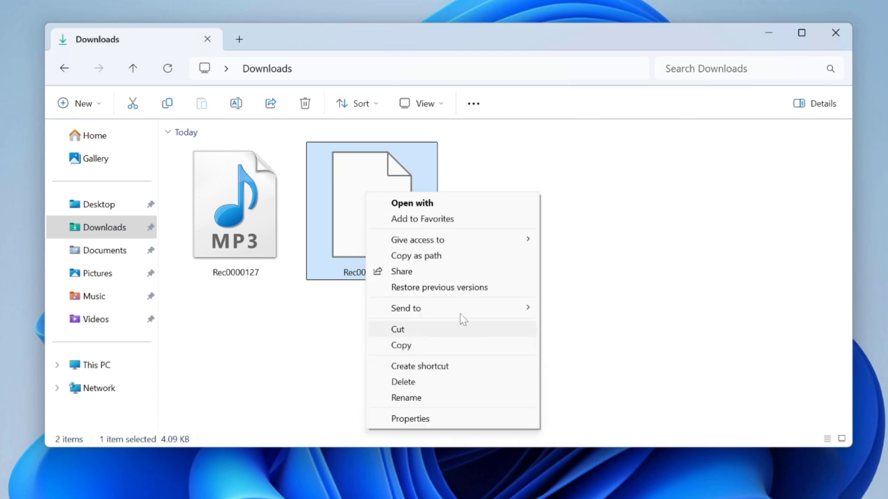
{"action": "left_click", "coordinate": [425, 204]}
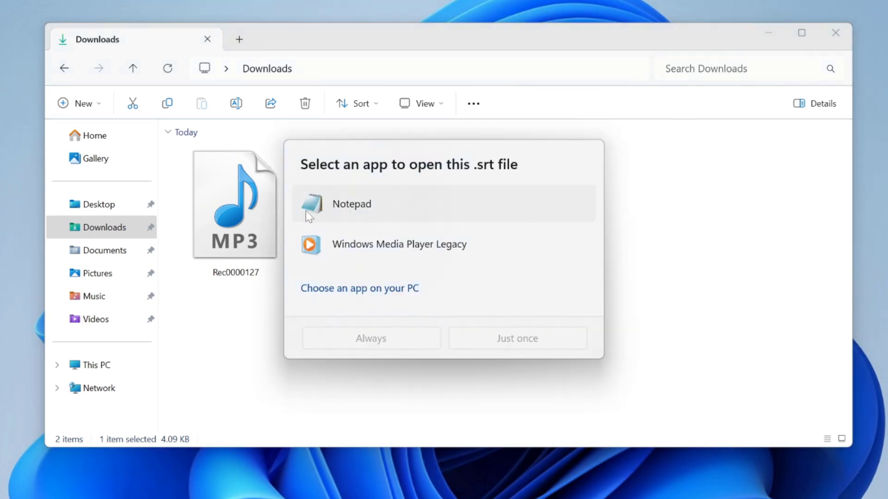
{"action": "left_click", "coordinate": [306, 211]}
{"action": "left_click", "coordinate": [526, 341]}
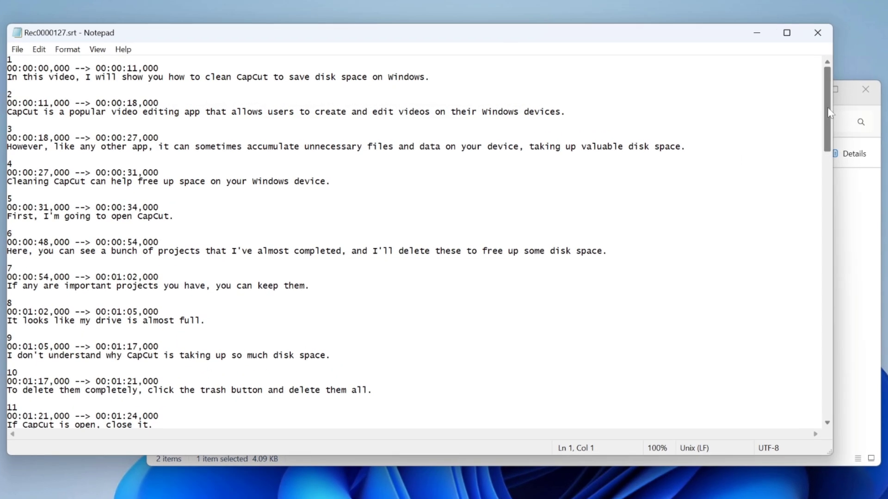
Scroll through the subtitle entries, close Notepad, and deselect files in Downloads
{"action": "left_click_drag", "start_coordinate": [830, 113], "coordinate": [836, 91]}
{"action": "left_click", "coordinate": [818, 34]}
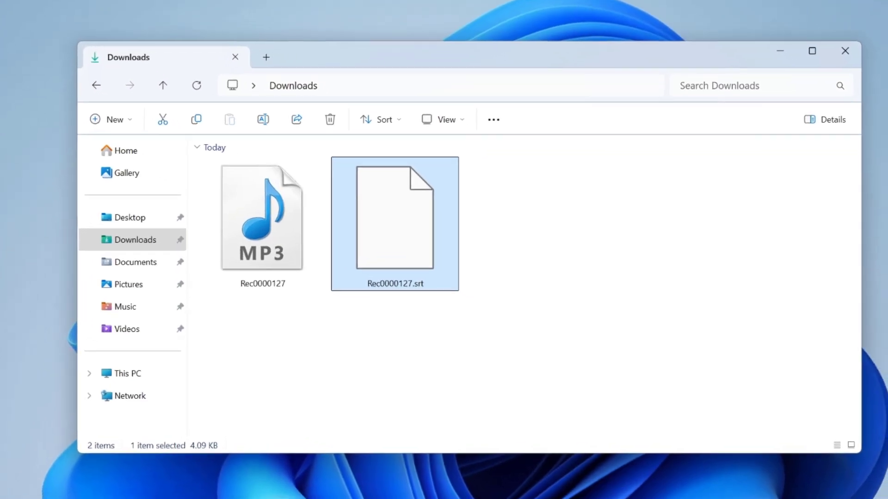
{"action": "left_click", "coordinate": [630, 311]}
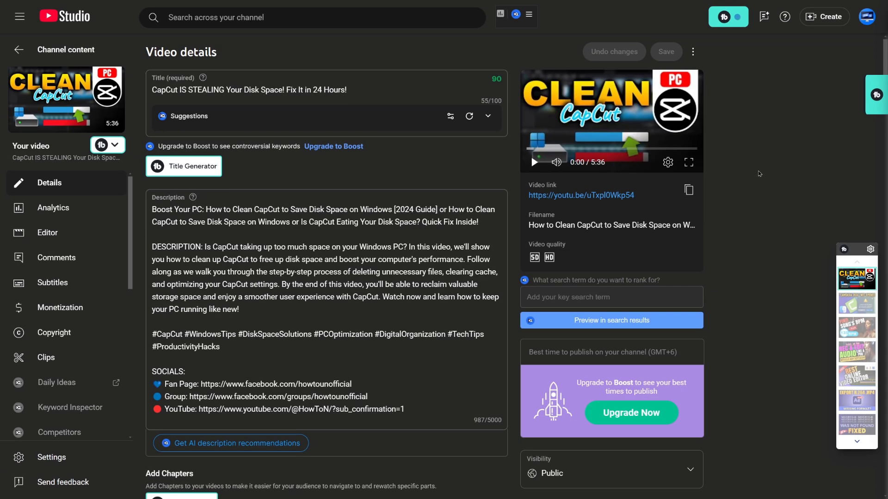
Upload Rec0000127.srt with timing as the video's English (United States) subtitles
{"action": "scroll", "coordinate": [747, 193], "scroll_direction": "down", "scroll_amount": 2}
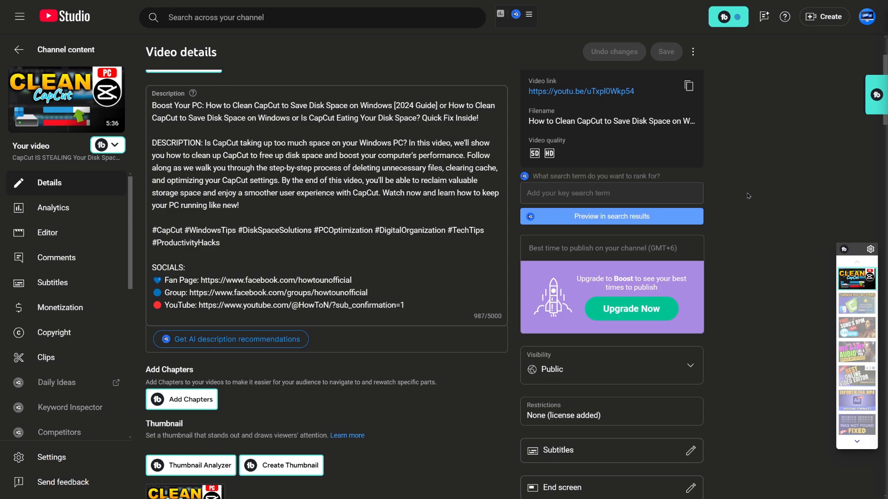
{"action": "scroll", "coordinate": [746, 193], "scroll_direction": "down", "scroll_amount": 4}
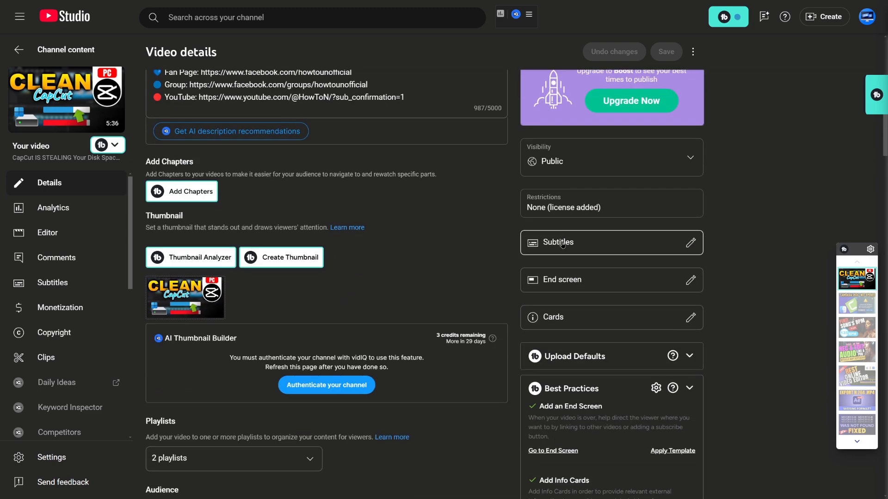
{"action": "left_click", "coordinate": [690, 243]}
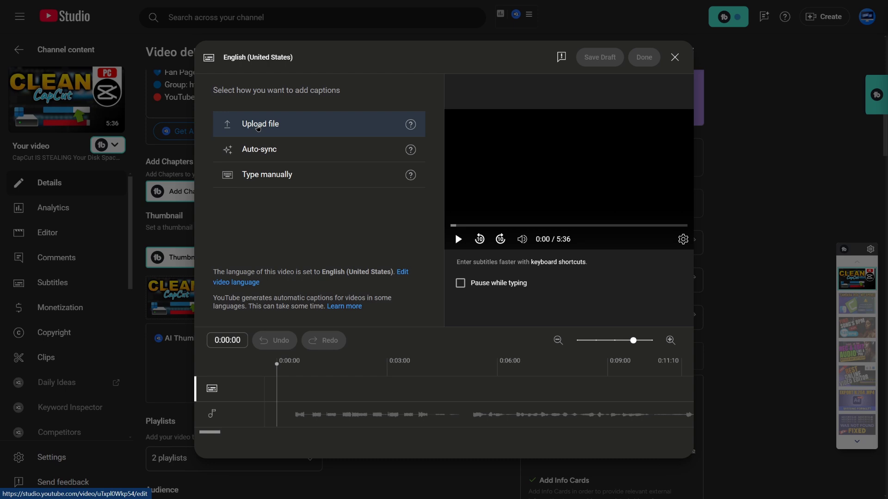
{"action": "left_click", "coordinate": [258, 128]}
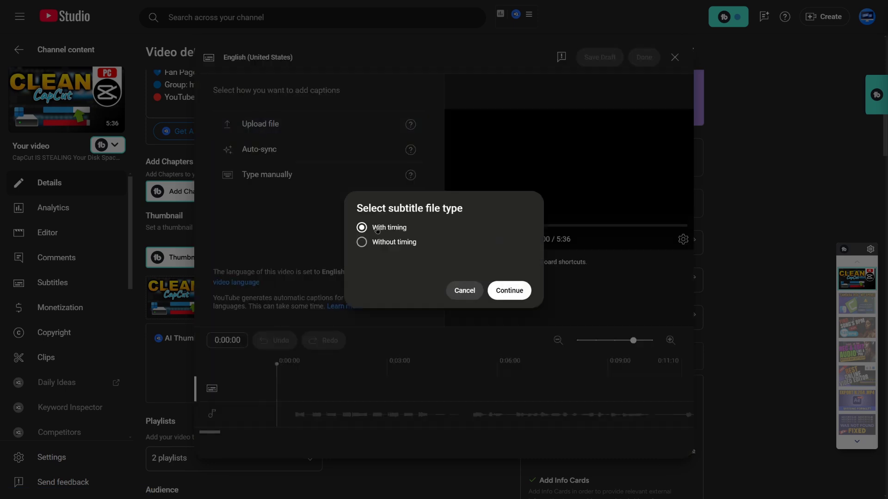
{"action": "left_click", "coordinate": [513, 290]}
{"action": "left_click", "coordinate": [221, 85]}
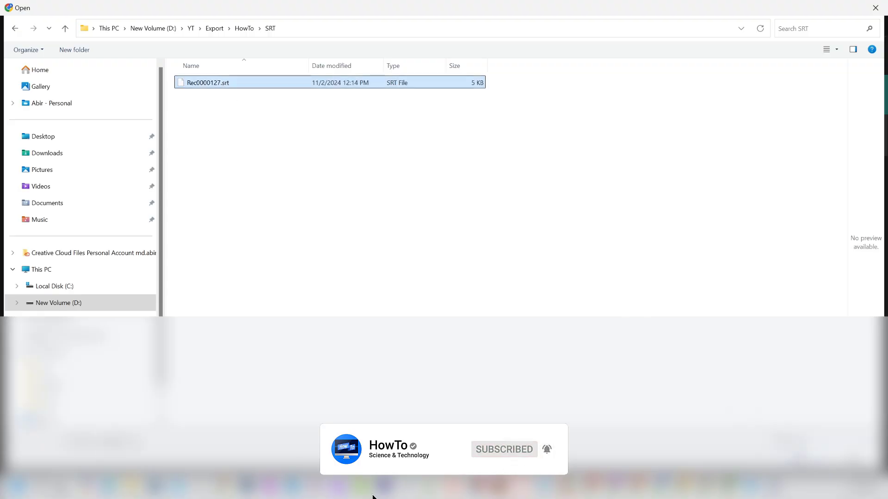
{"action": "key", "text": "Return"}
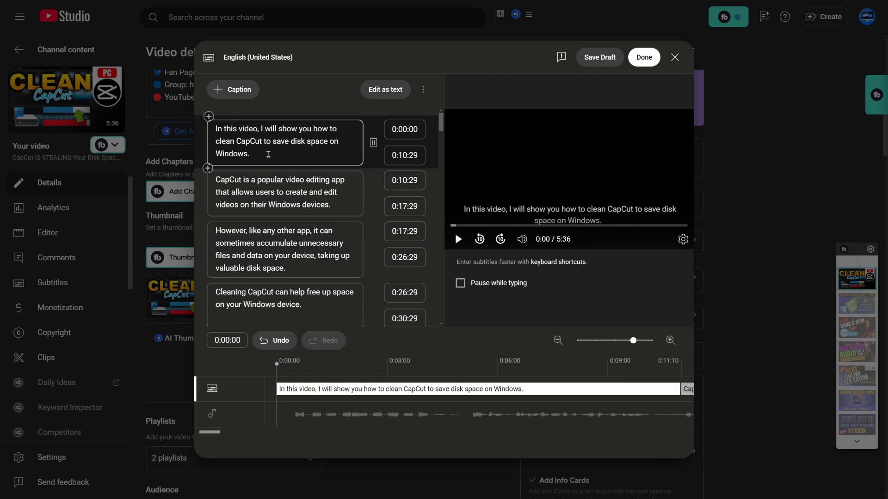
Review the imported caption lines, then publish the English (United States) subtitles with Done
{"action": "scroll", "coordinate": [291, 208], "scroll_direction": "down", "scroll_amount": 5}
{"action": "scroll", "coordinate": [308, 231], "scroll_direction": "up", "scroll_amount": 5}
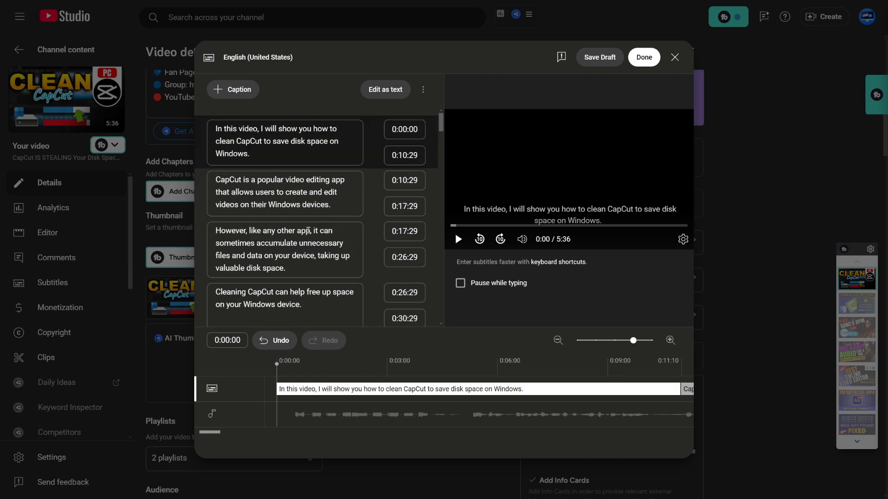
{"action": "scroll", "coordinate": [308, 231], "scroll_direction": "down", "scroll_amount": 15}
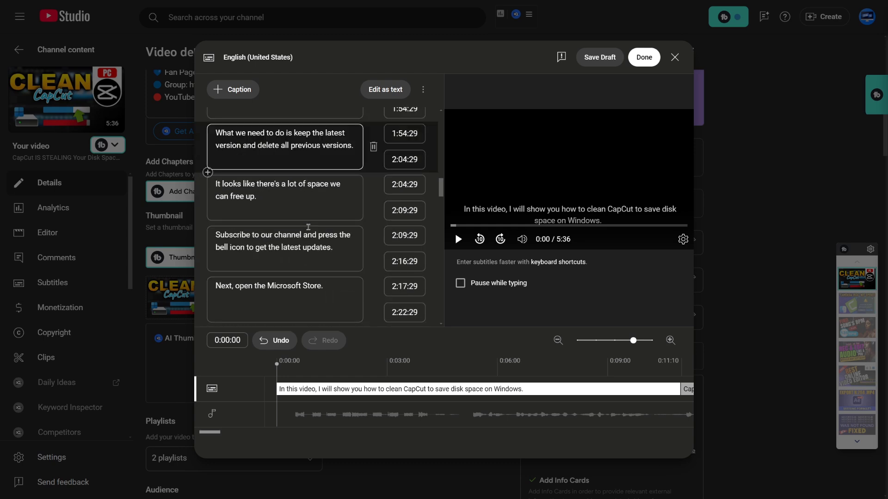
{"action": "scroll", "coordinate": [308, 227], "scroll_direction": "down", "scroll_amount": 20}
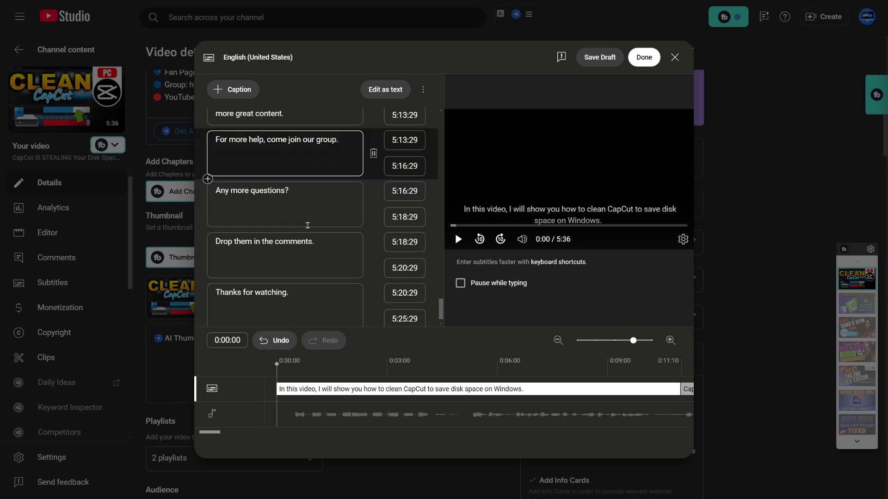
{"action": "scroll", "coordinate": [308, 225], "scroll_direction": "down", "scroll_amount": 2}
{"action": "scroll", "coordinate": [307, 225], "scroll_direction": "up", "scroll_amount": 15}
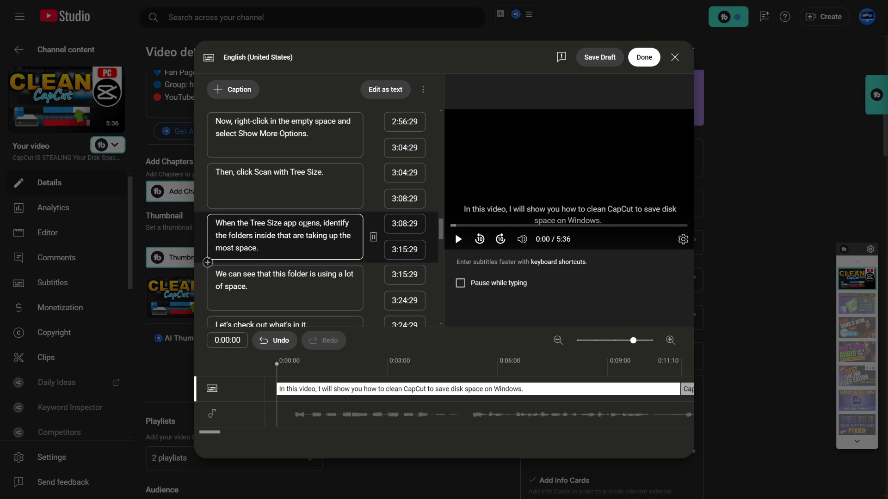
{"action": "scroll", "coordinate": [306, 224], "scroll_direction": "up", "scroll_amount": 20}
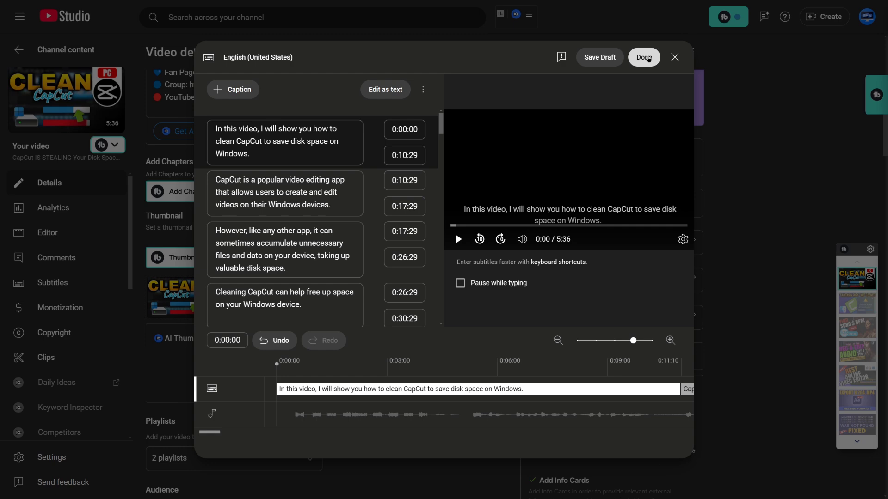
{"action": "left_click", "coordinate": [648, 58]}
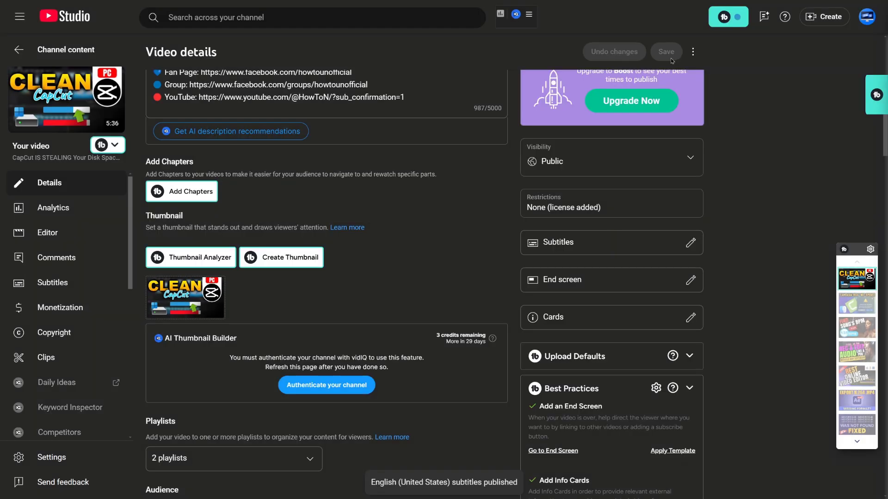